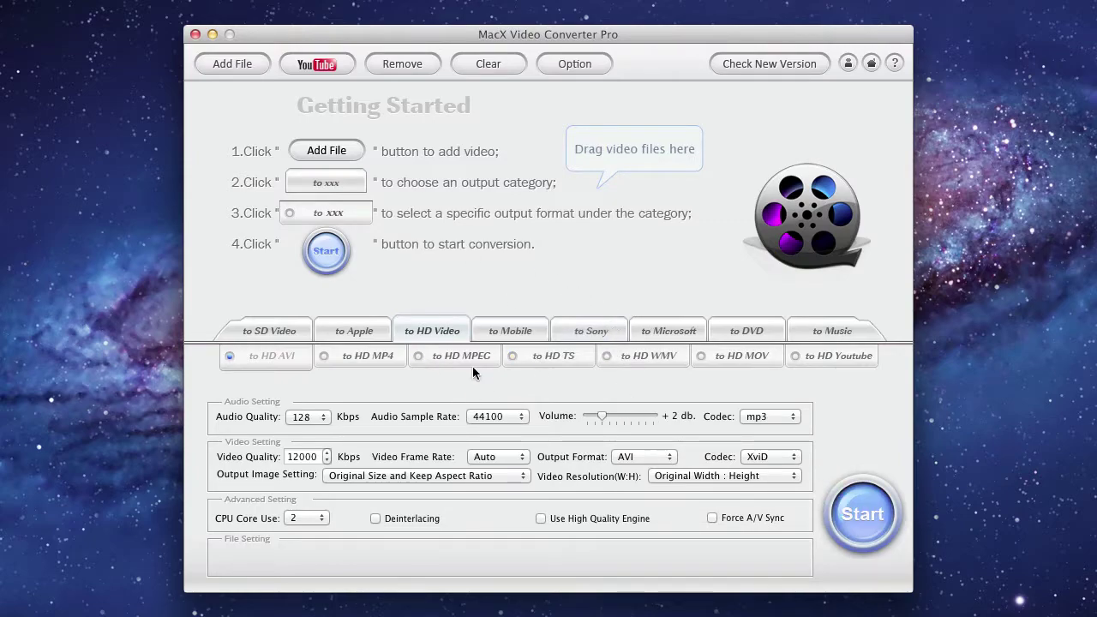
Step: Set the output resolution to HD1080P (1920:1080) in Options, reviewing the audio language and file-name tabs
{"action": "left_click", "coordinate": [579, 62]}
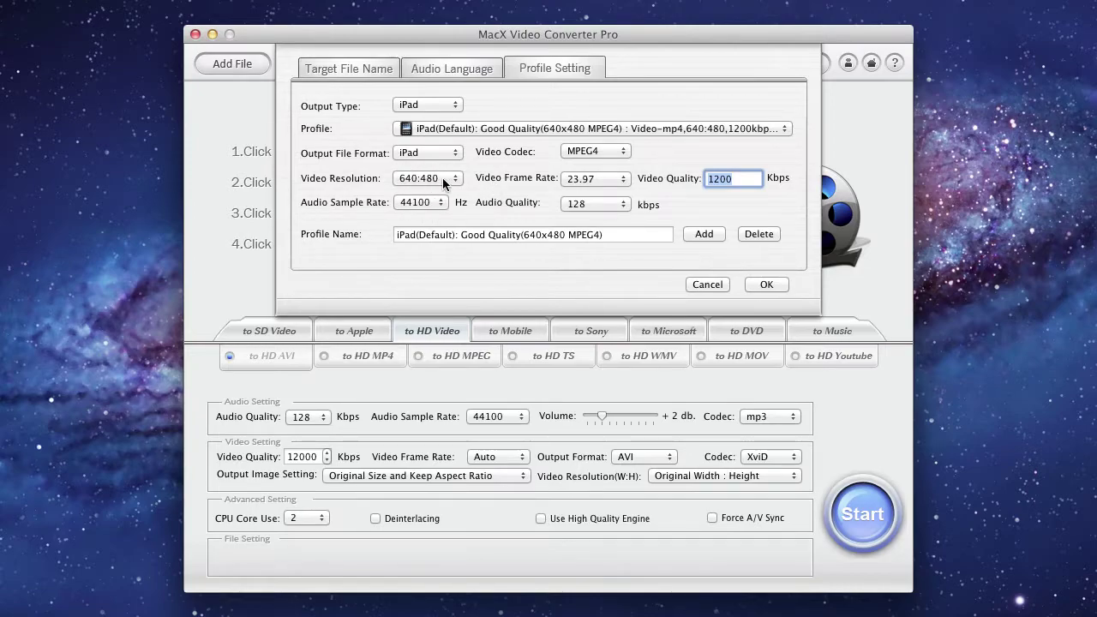
{"action": "left_click", "coordinate": [600, 178]}
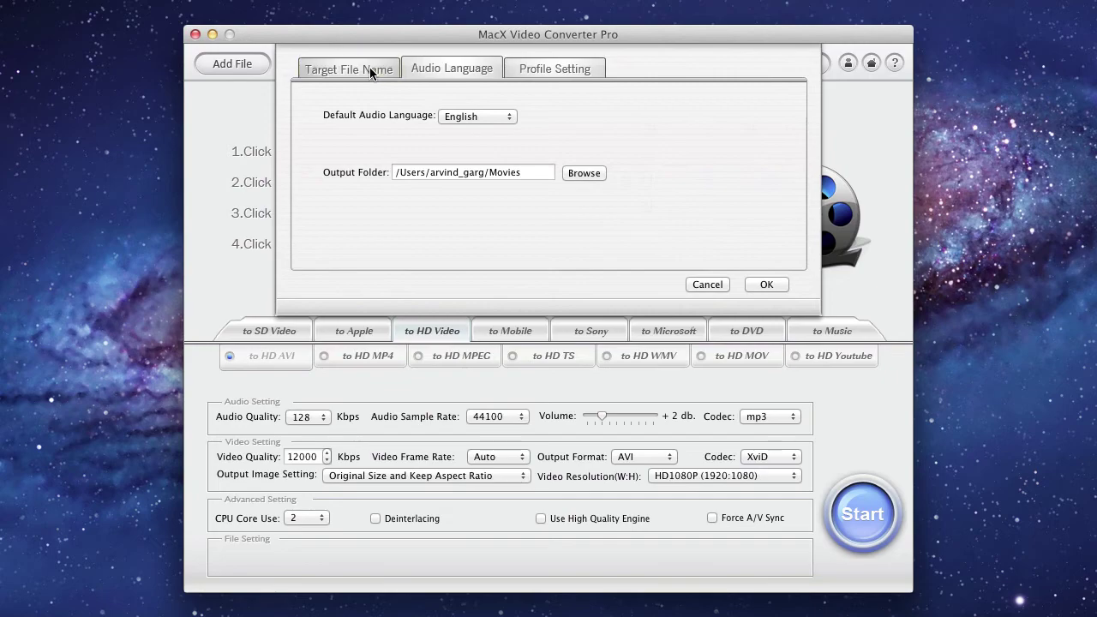
{"action": "left_click", "coordinate": [369, 68]}
{"action": "left_click", "coordinate": [542, 95]}
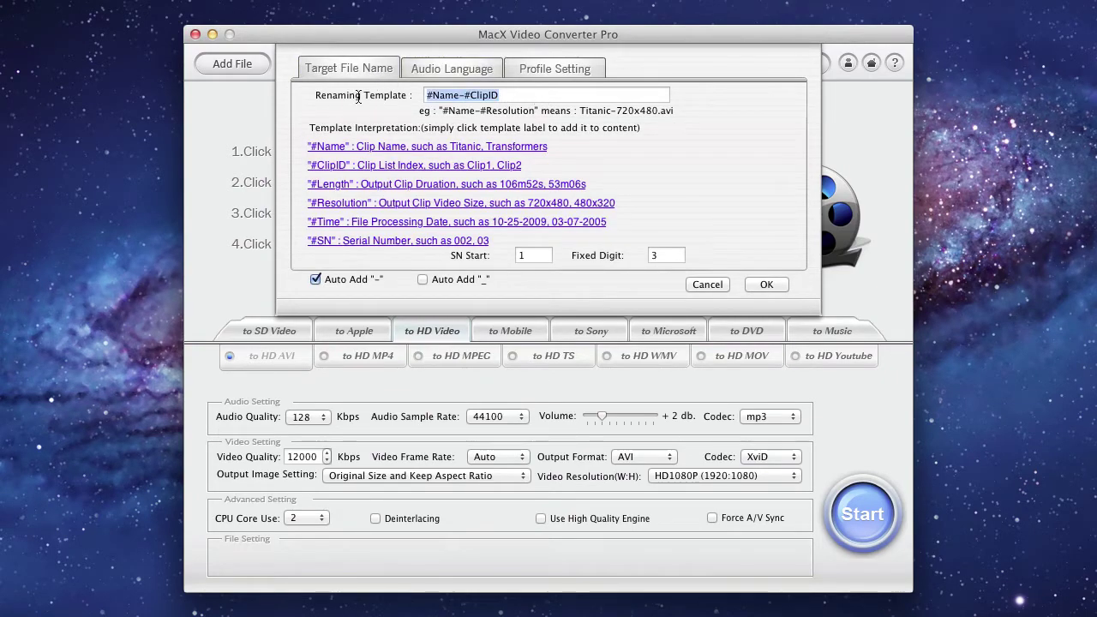
{"action": "left_click", "coordinate": [542, 95]}
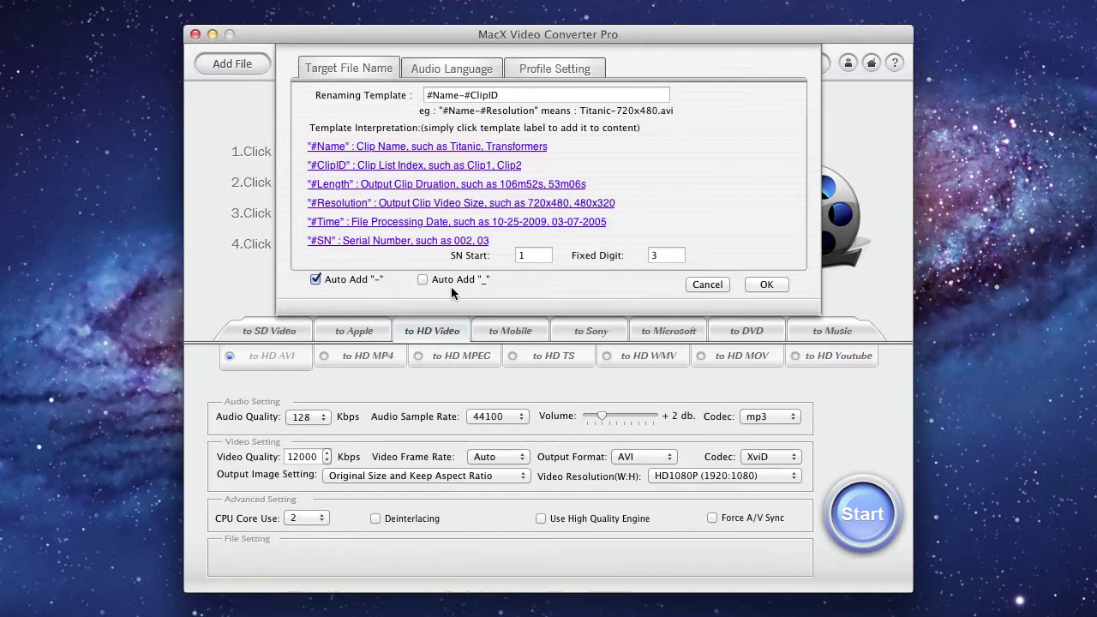
{"action": "left_click", "coordinate": [767, 285]}
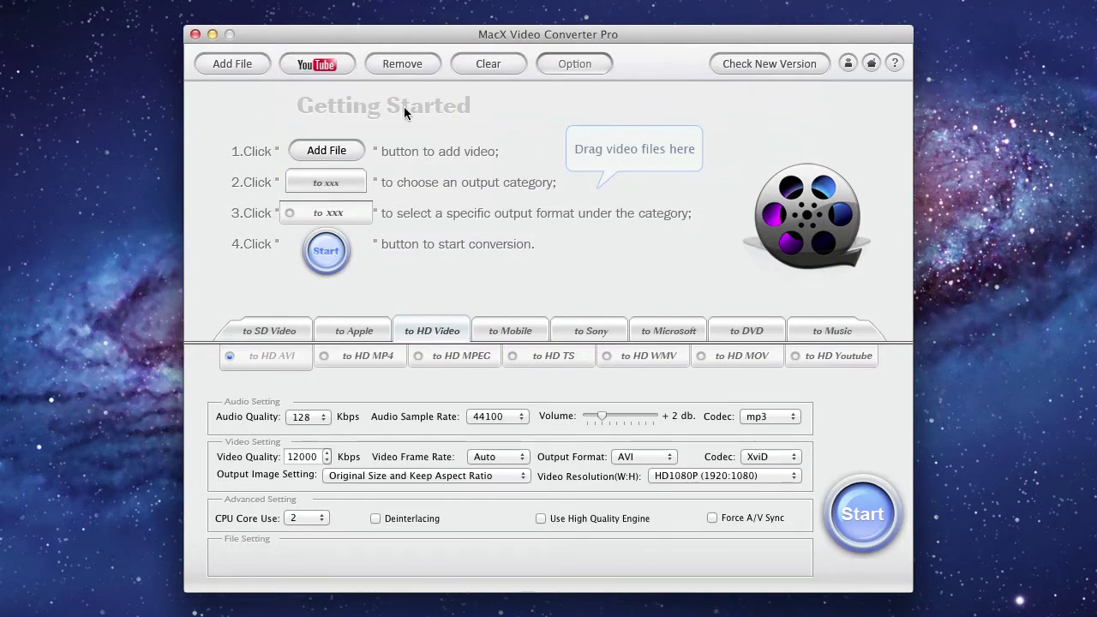
Step: Browse the SD Video, Apple, HD Video, Mobile, Sony and Microsoft output format categories
{"action": "left_click", "coordinate": [289, 332]}
{"action": "left_click", "coordinate": [361, 332]}
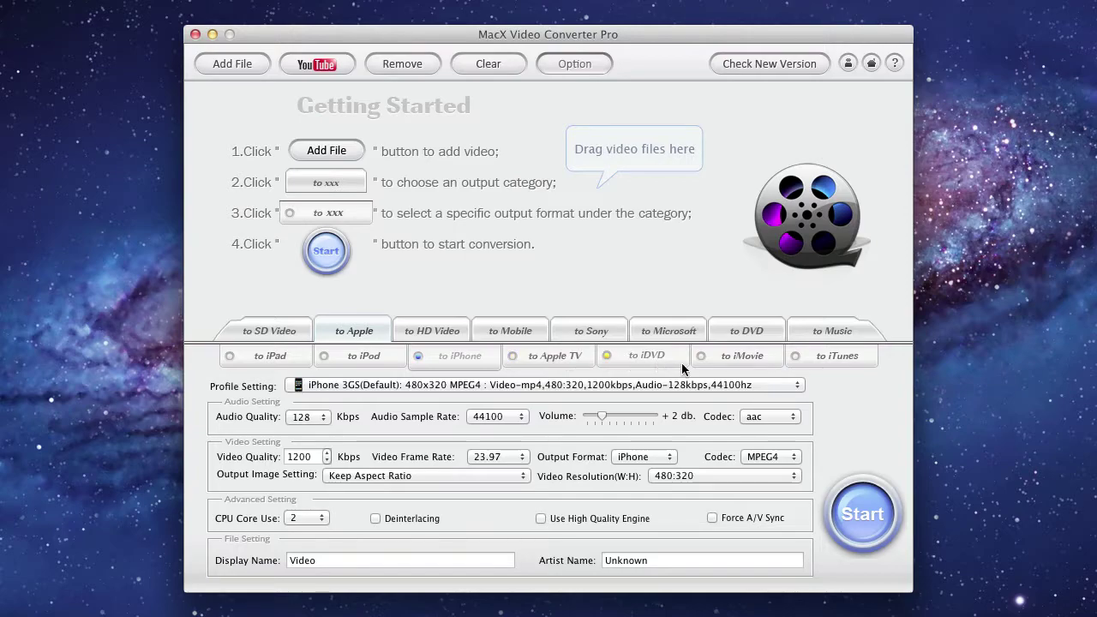
{"action": "left_click", "coordinate": [467, 334]}
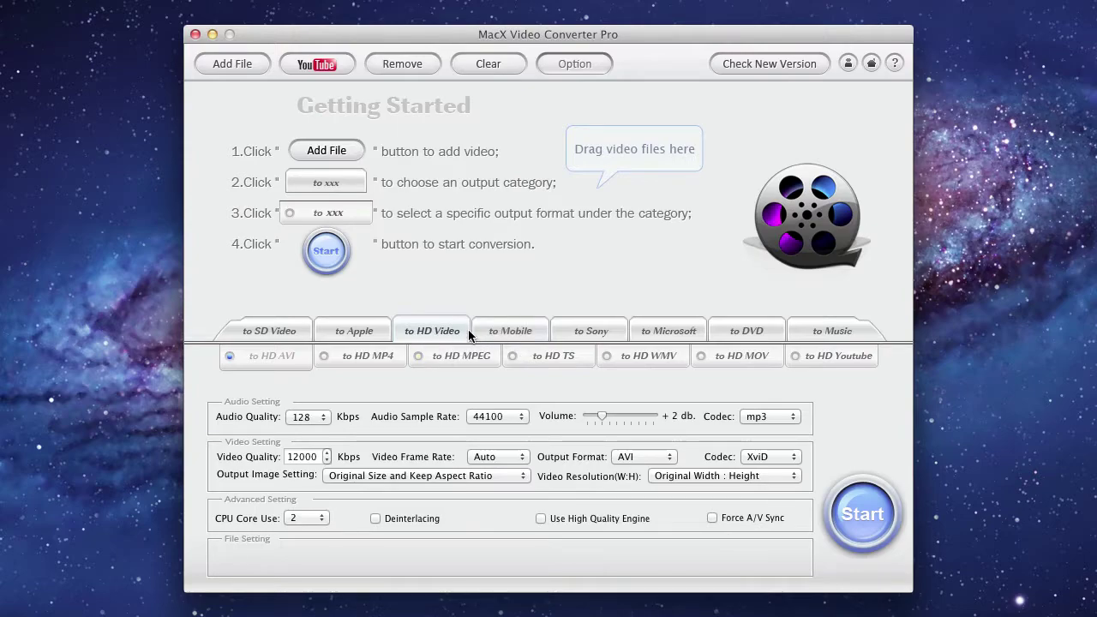
{"action": "left_click", "coordinate": [512, 334]}
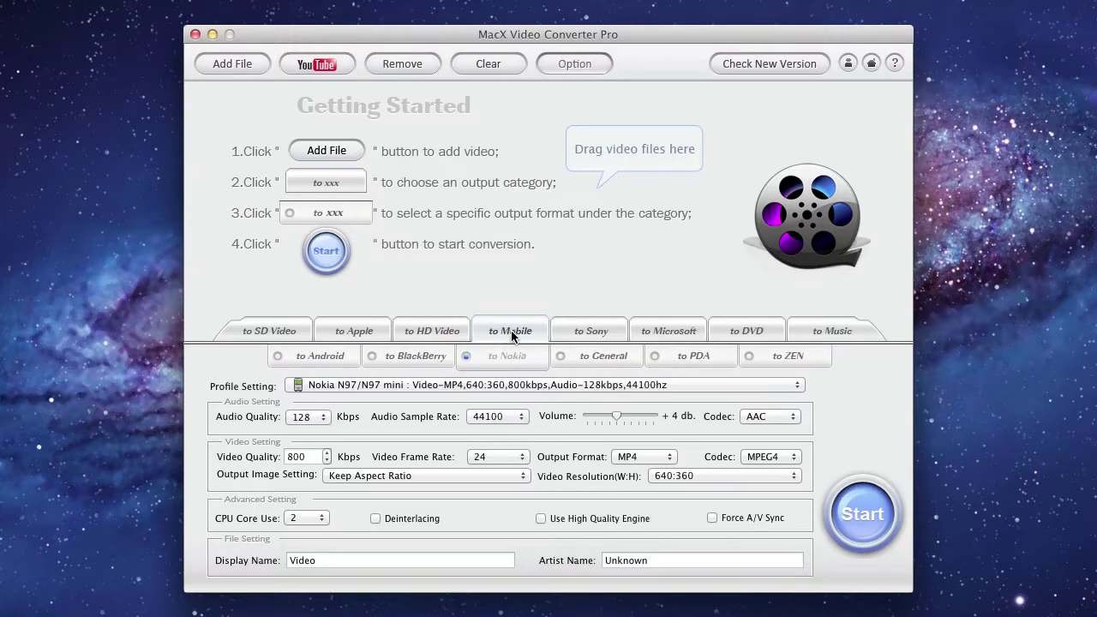
{"action": "left_click", "coordinate": [591, 334]}
{"action": "left_click", "coordinate": [664, 332]}
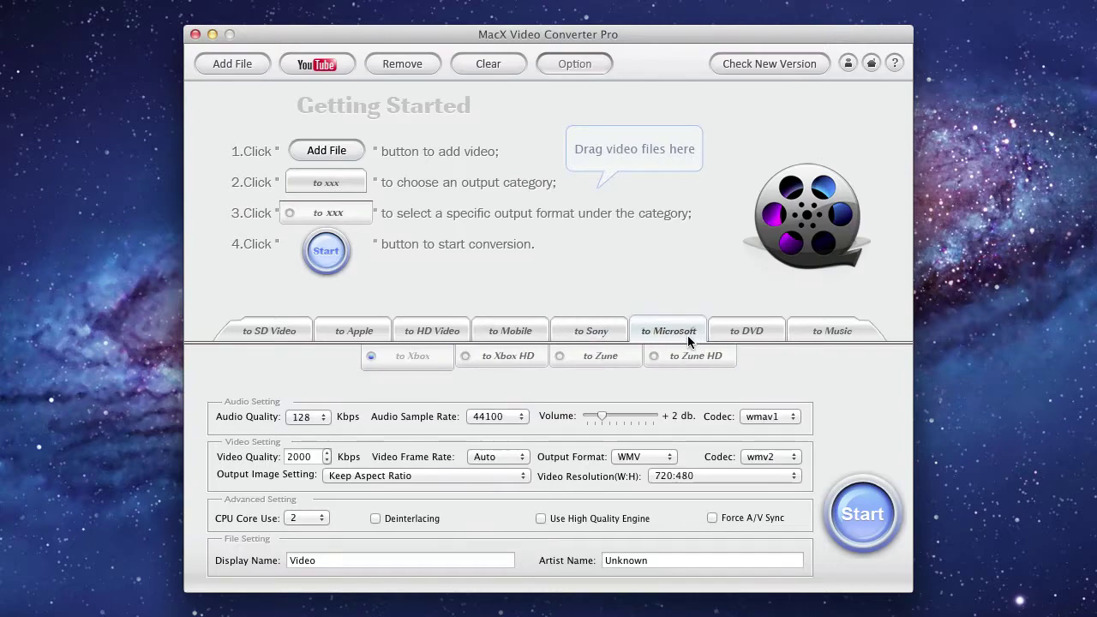
Step: Look over the DVD presets without changing them, then switch to the Music category
{"action": "left_click", "coordinate": [753, 335]}
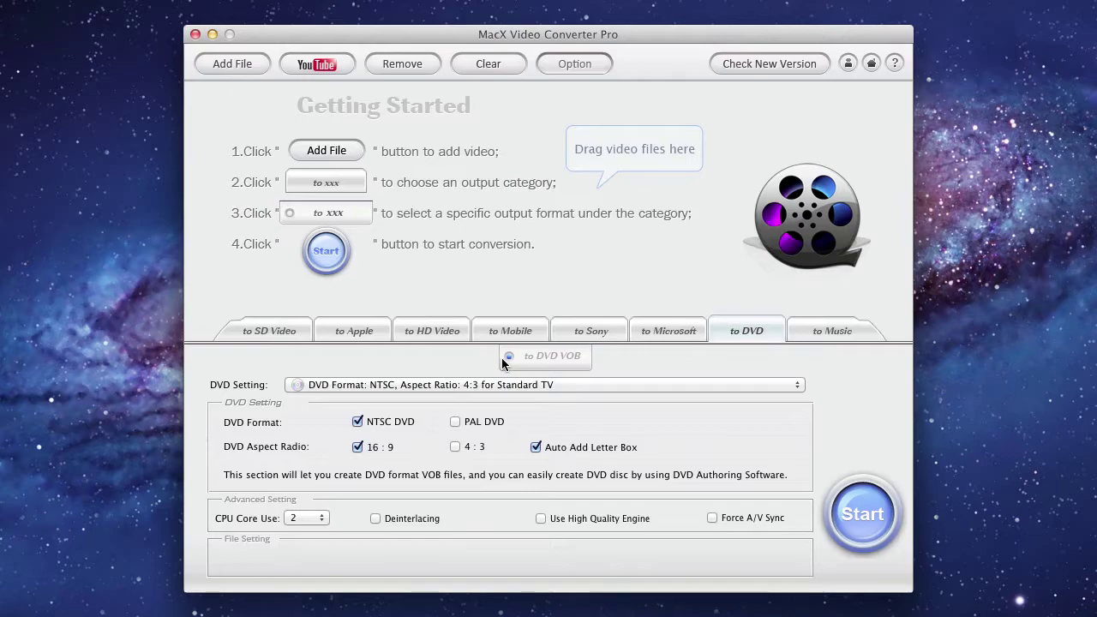
{"action": "left_click", "coordinate": [501, 385]}
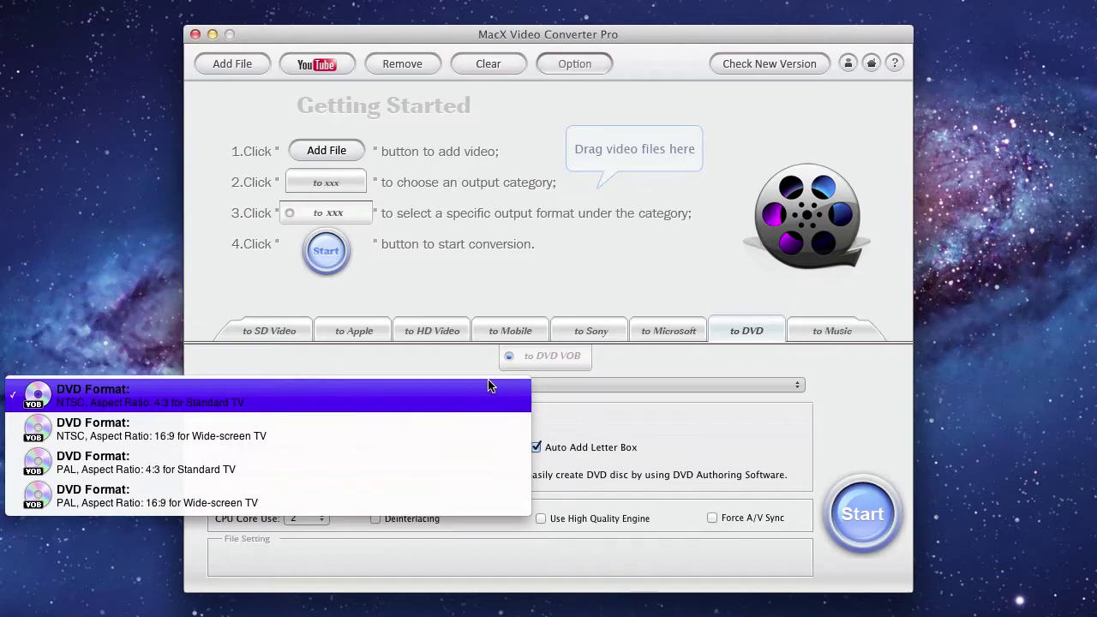
{"action": "left_click", "coordinate": [745, 367]}
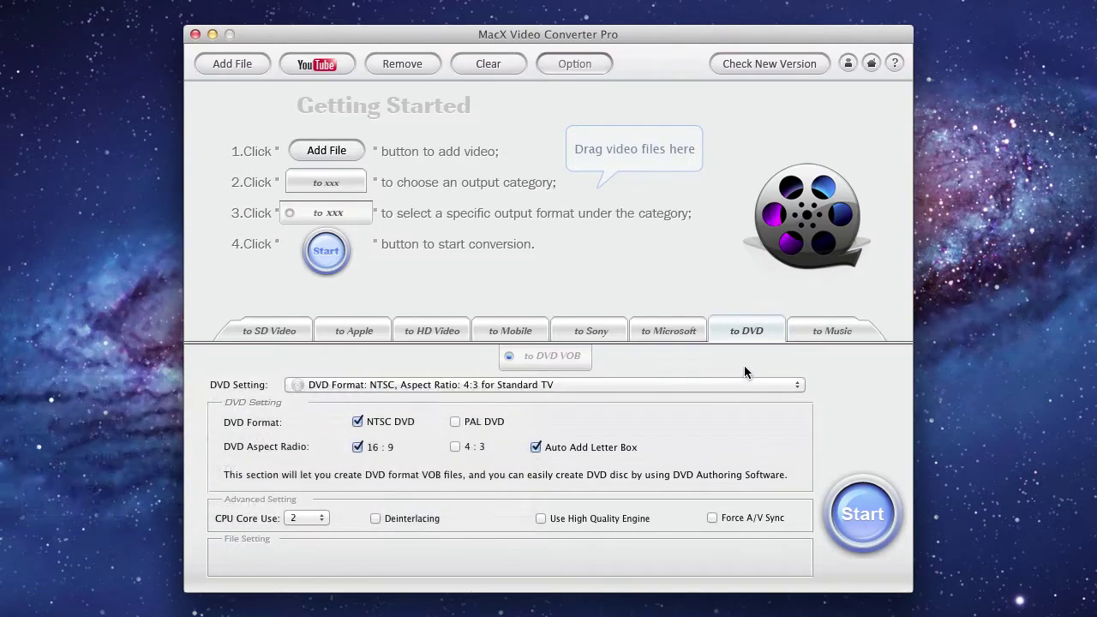
{"action": "left_click", "coordinate": [818, 330]}
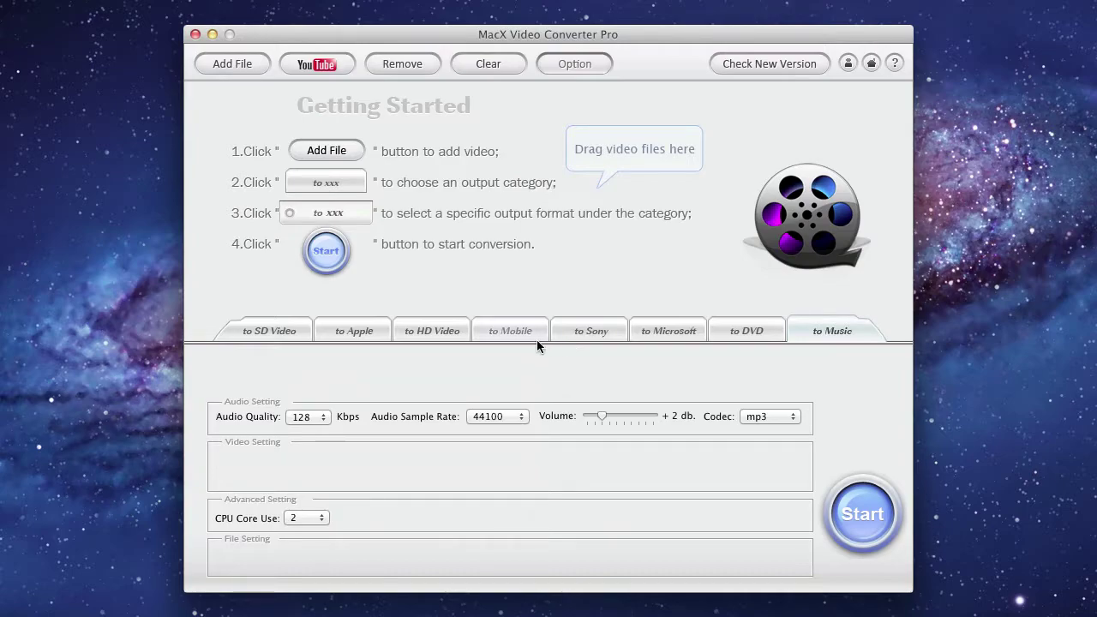
Step: Review the Music audio lists, keeping 128 quality, 44100 sample rate and mp3, then return to SD Video
{"action": "left_click", "coordinate": [312, 417]}
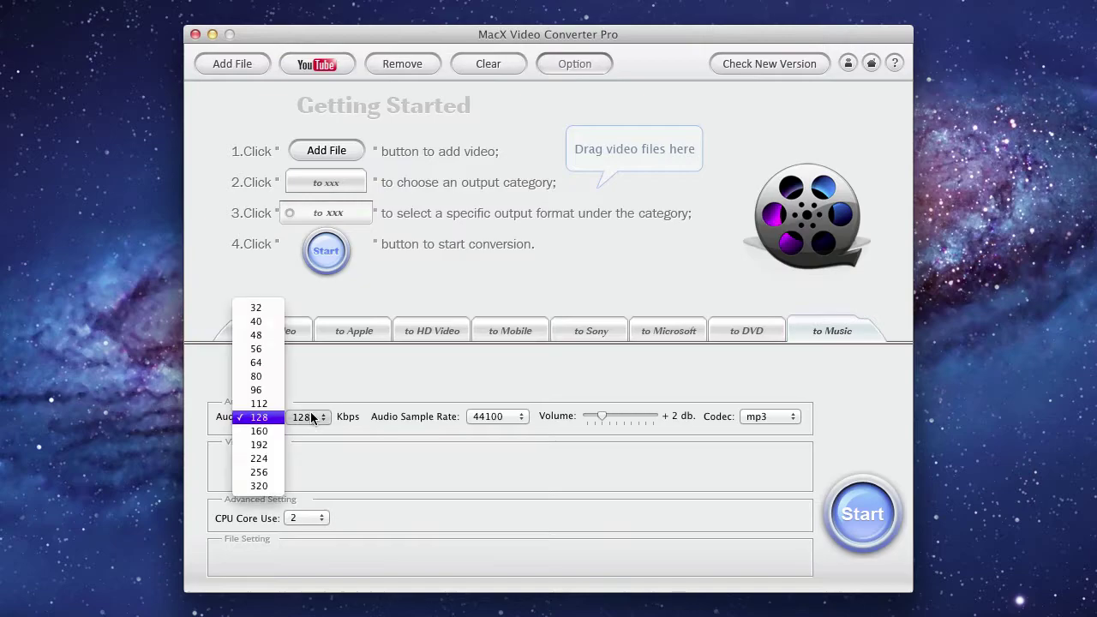
{"action": "left_click", "coordinate": [258, 486]}
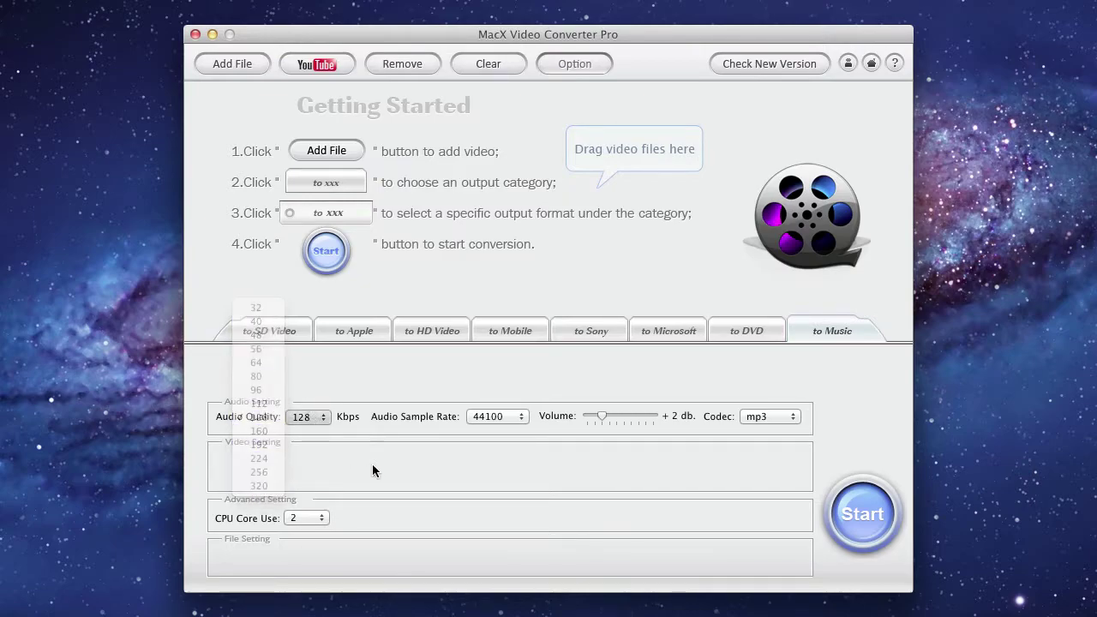
{"action": "left_click", "coordinate": [507, 421]}
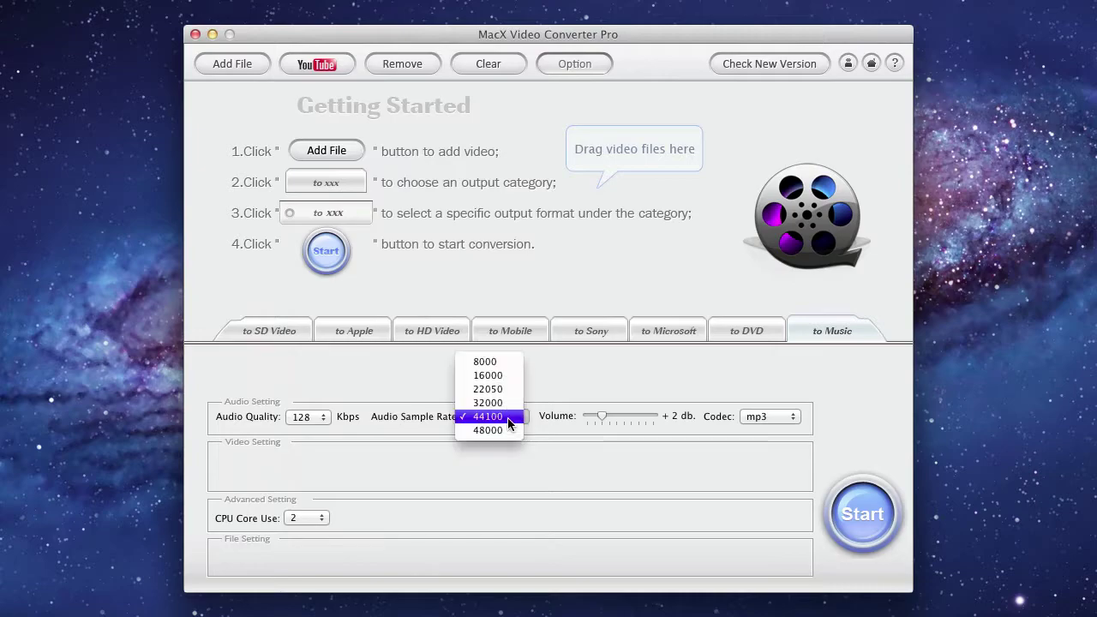
{"action": "left_click", "coordinate": [594, 446]}
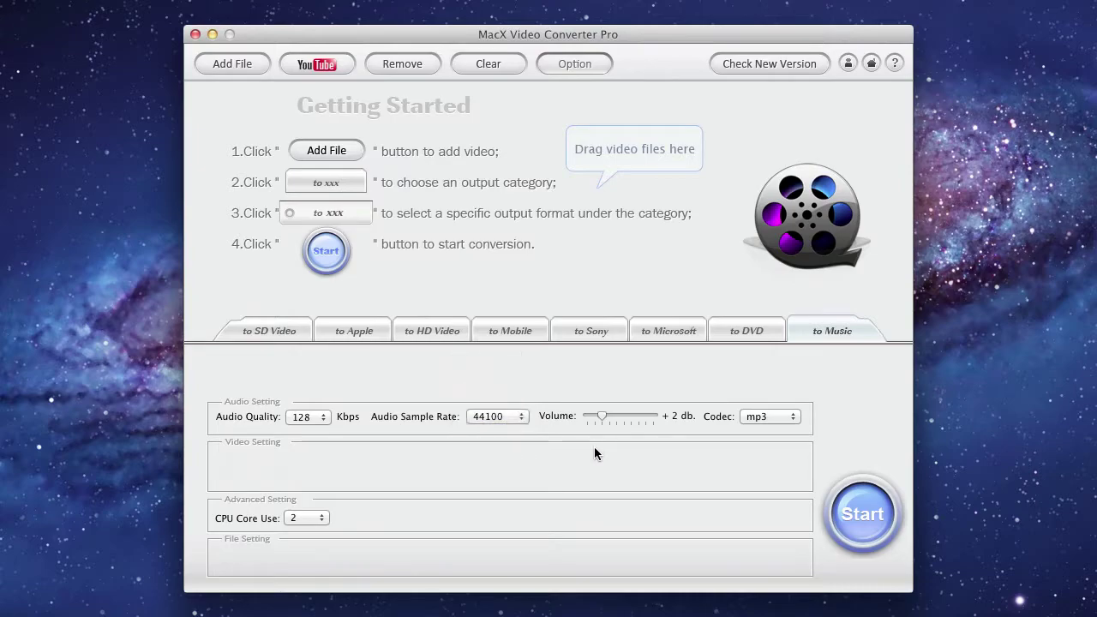
{"action": "left_click", "coordinate": [498, 423]}
{"action": "left_click", "coordinate": [660, 444]}
{"action": "left_click", "coordinate": [779, 417]}
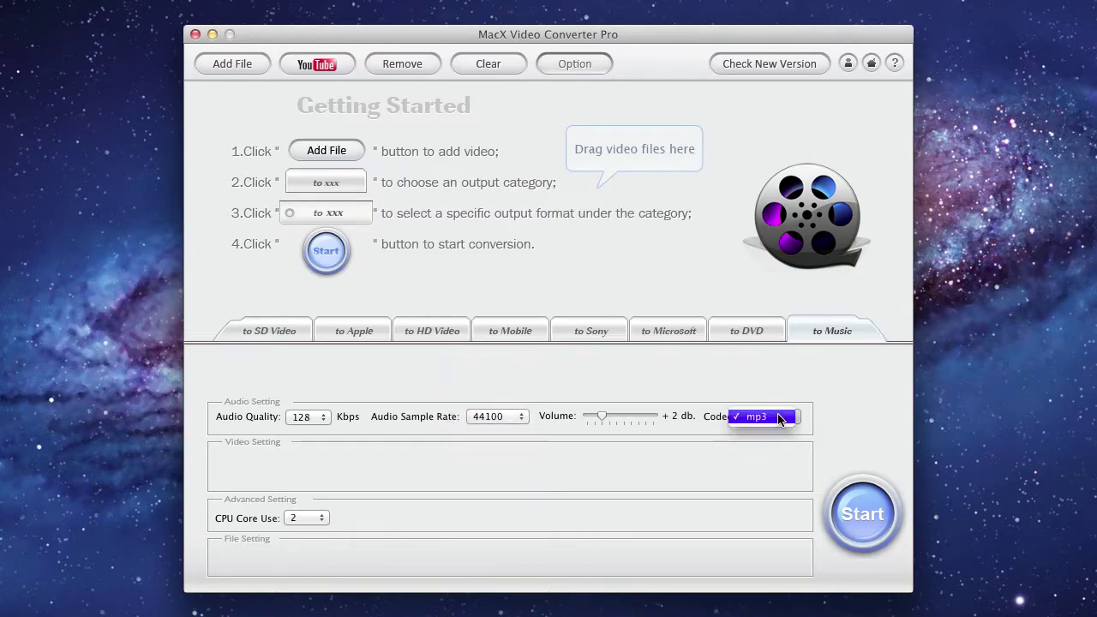
{"action": "left_click", "coordinate": [785, 434]}
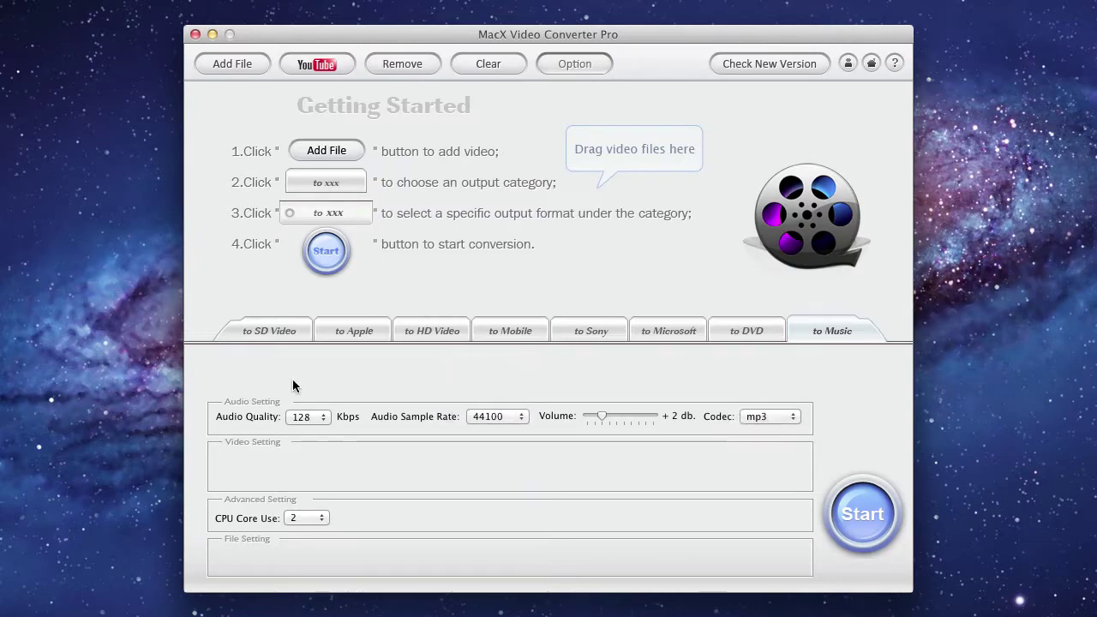
{"action": "left_click", "coordinate": [272, 333]}
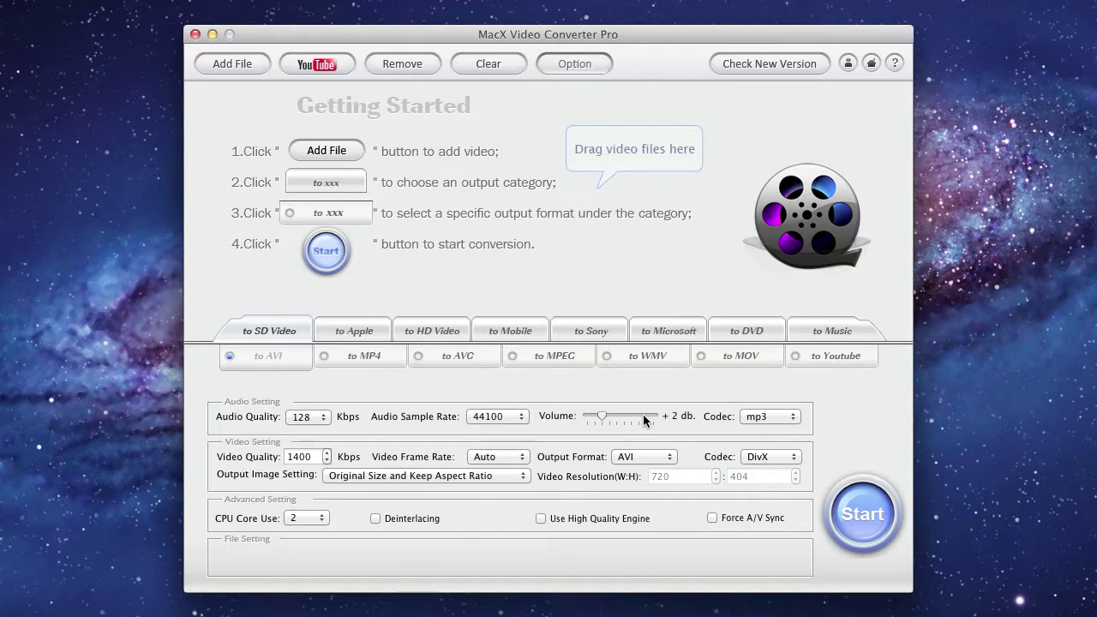
Step: Drag the Volume boost up to +9 db for the SD Video to AVI output
{"action": "mouse_move", "coordinate": [599, 415]}
{"action": "left_mouse_down"}
{"action": "mouse_move", "coordinate": [652, 415]}
{"action": "mouse_move", "coordinate": [602, 416]}
{"action": "left_mouse_up"}
{"action": "left_click_drag", "start_coordinate": [602, 411], "coordinate": [674, 412]}
Step: Pick HD MOV output, load the intro test clip from My Videos, and start converting
{"action": "left_click", "coordinate": [431, 333]}
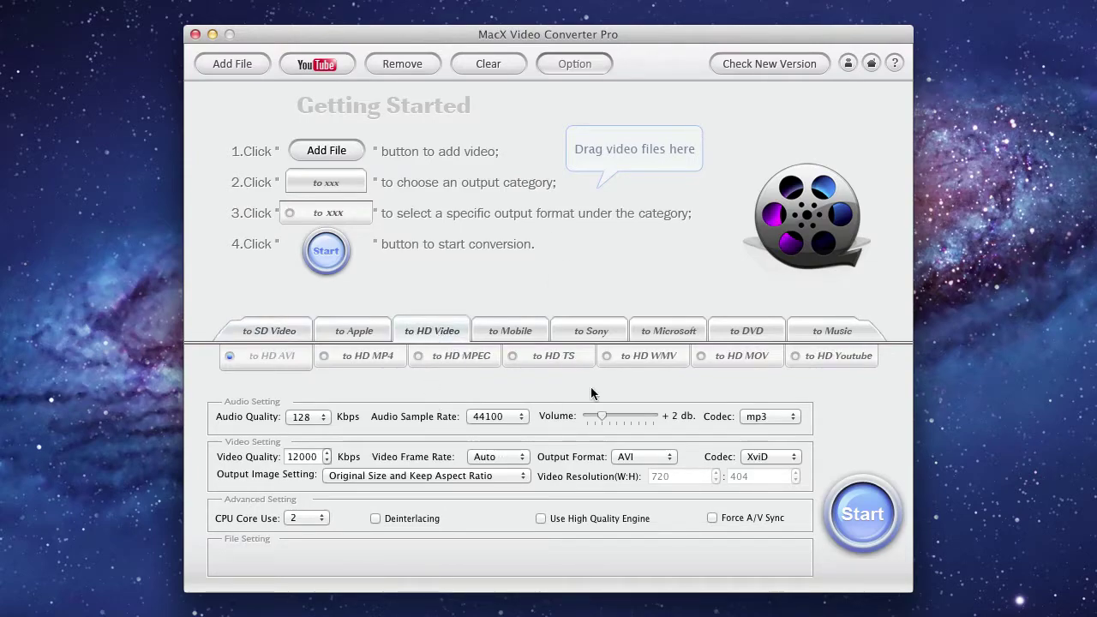
{"action": "left_click", "coordinate": [733, 358]}
{"action": "left_click", "coordinate": [232, 63]}
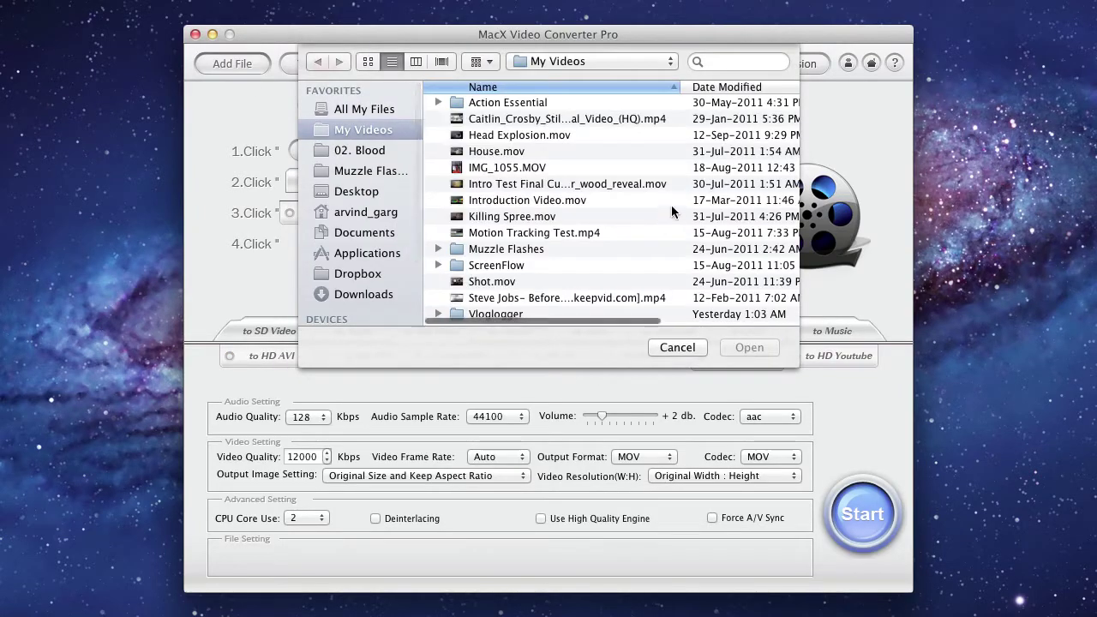
{"action": "left_click", "coordinate": [546, 186]}
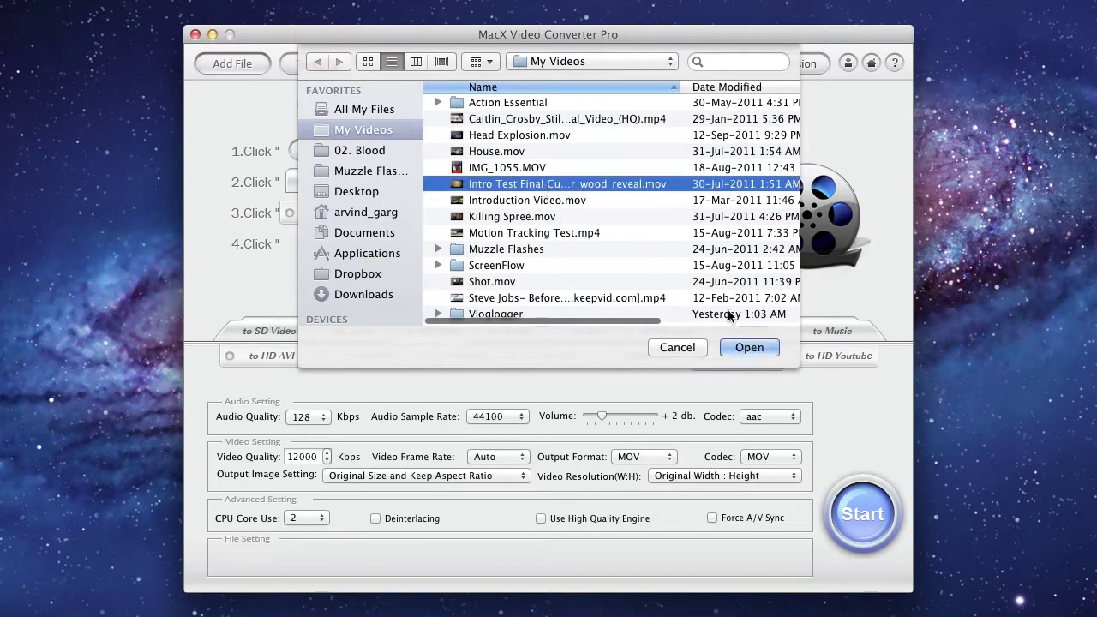
{"action": "left_click", "coordinate": [754, 349]}
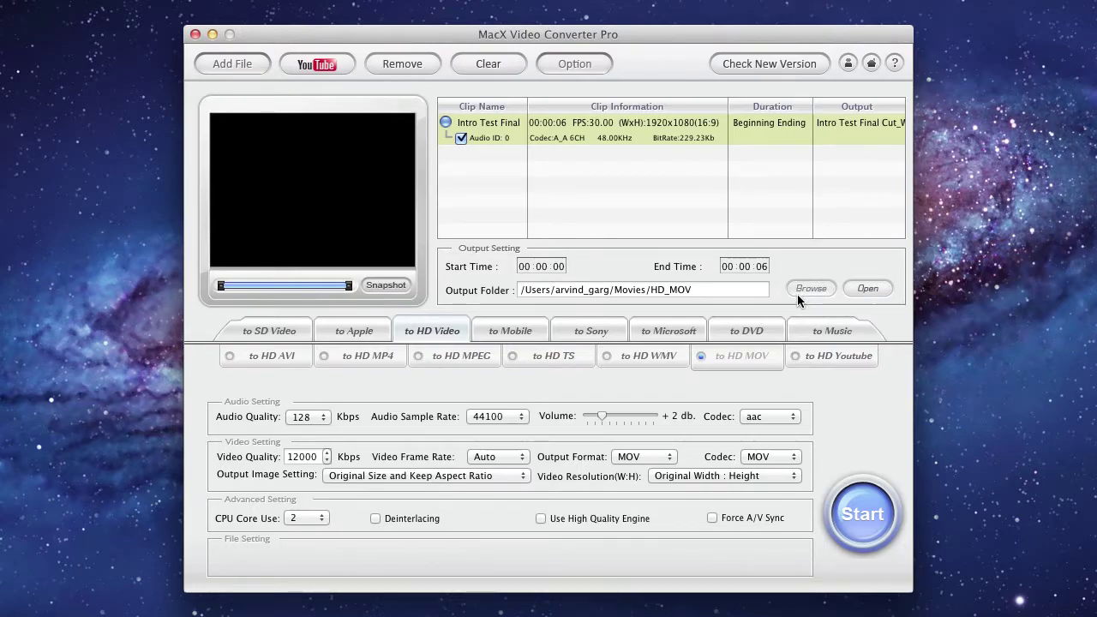
{"action": "left_click", "coordinate": [854, 520]}
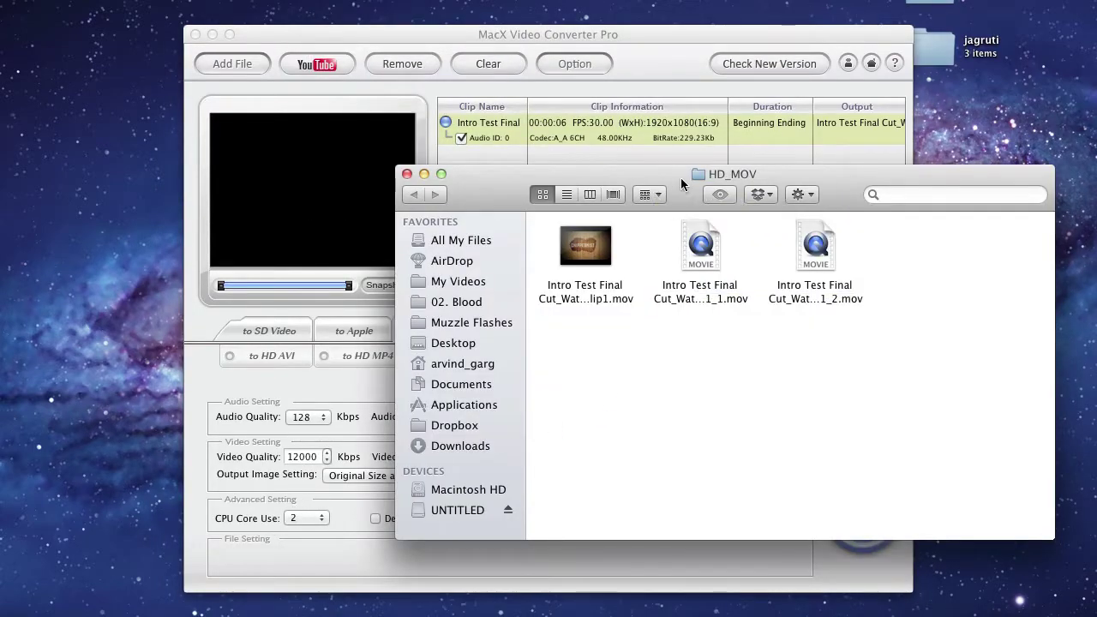
Step: Quick Look the first converted .mov in HD_MOV, then close the folder window
{"action": "left_click_drag", "start_coordinate": [681, 177], "coordinate": [638, 209]}
{"action": "left_click", "coordinate": [553, 296]}
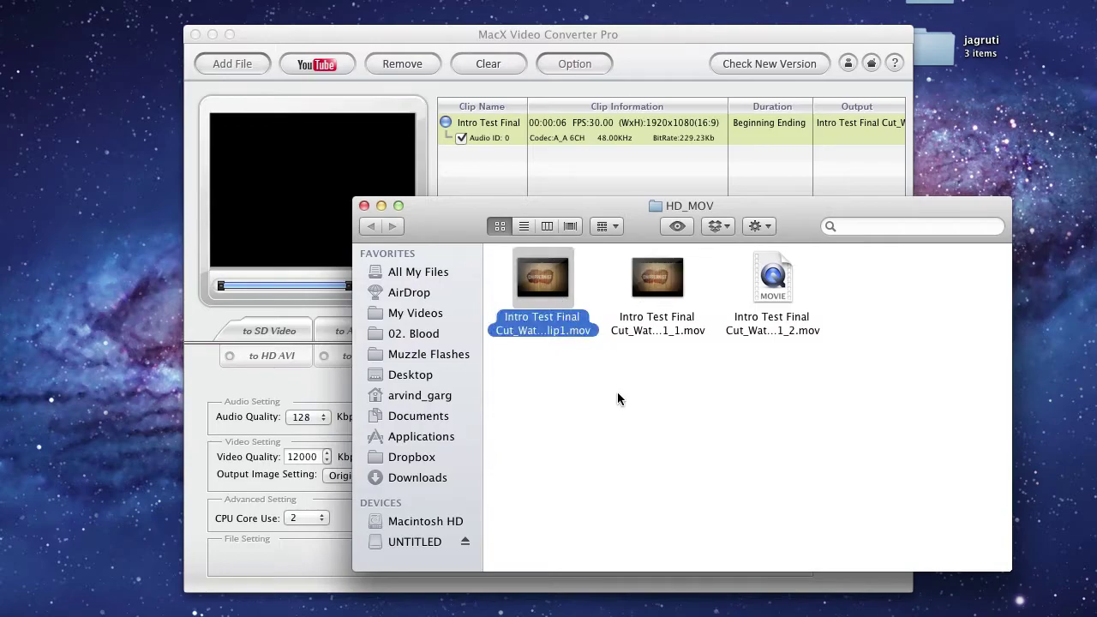
{"action": "key", "text": "space"}
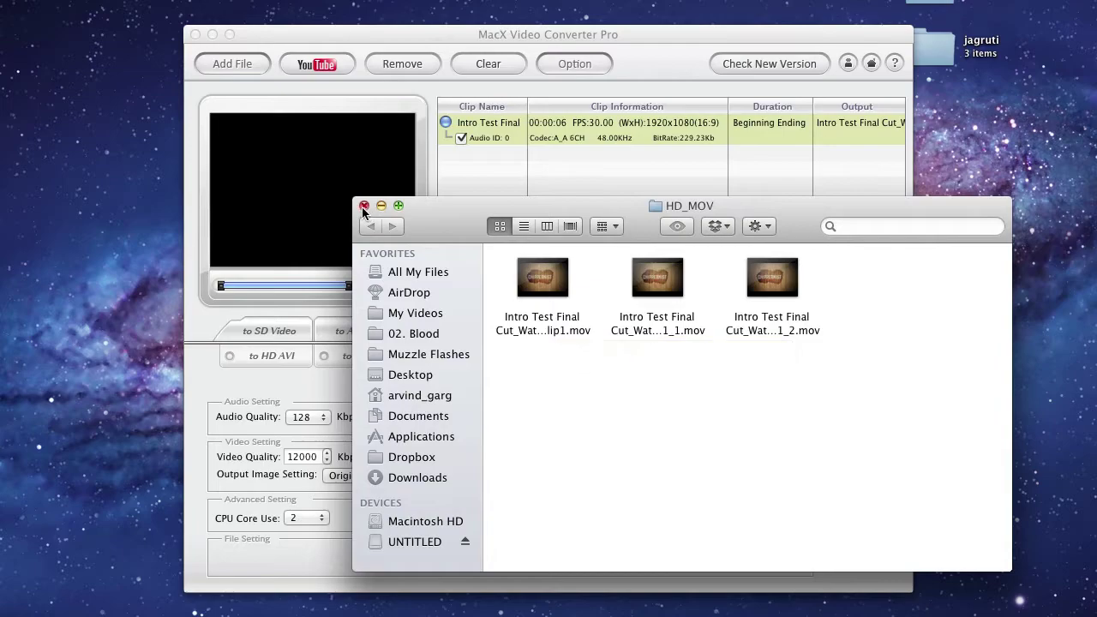
{"action": "left_click", "coordinate": [363, 205]}
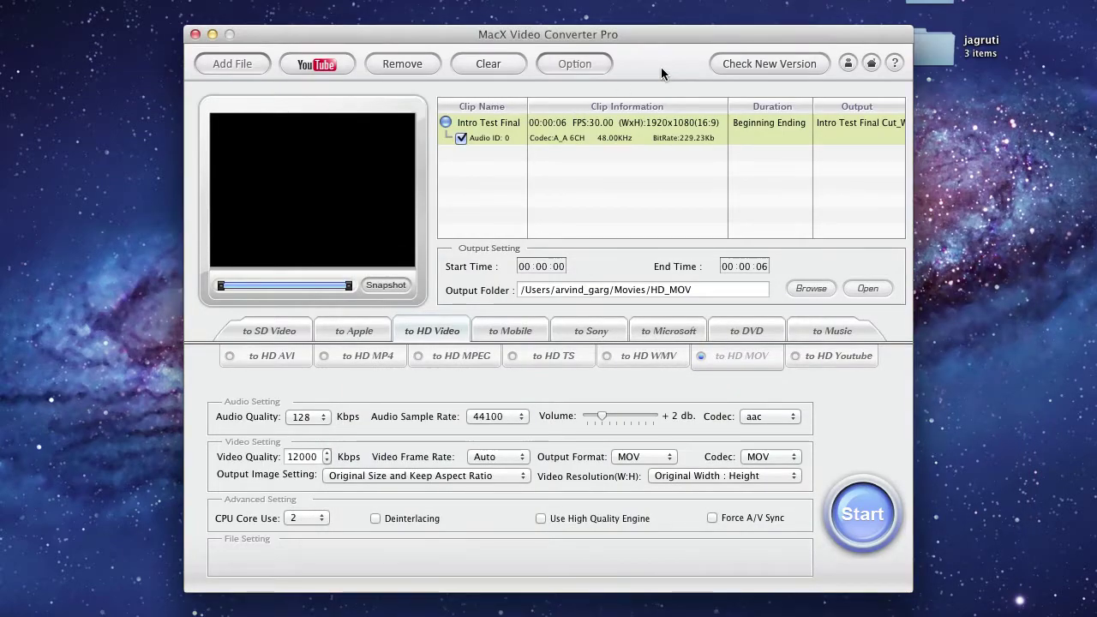